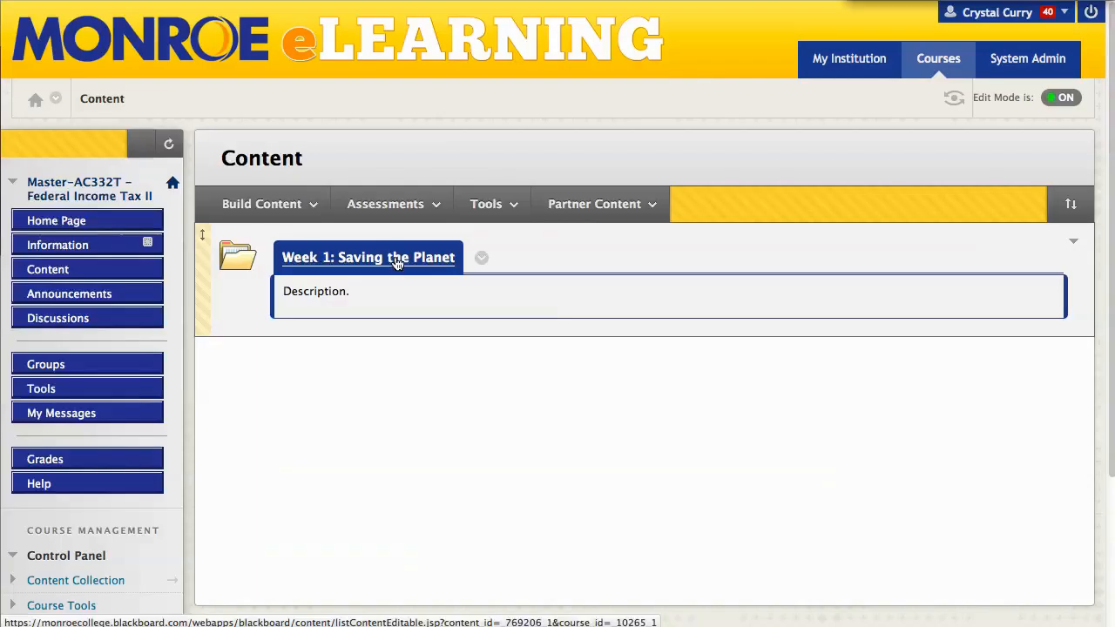
Open the Week 1: Saving the Planet folder from the course Content page
left_click(397, 258)
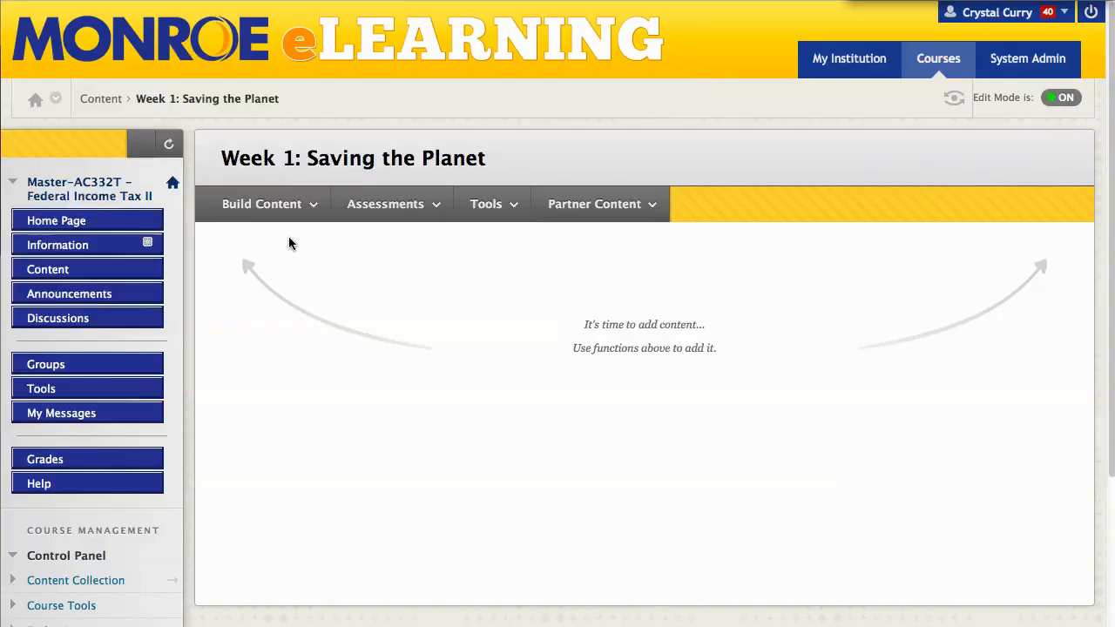
Look through the Build Content menus and start a new Item in the Week 1 folder
left_click(265, 204)
left_click(387, 203)
left_click(490, 204)
left_click(581, 206)
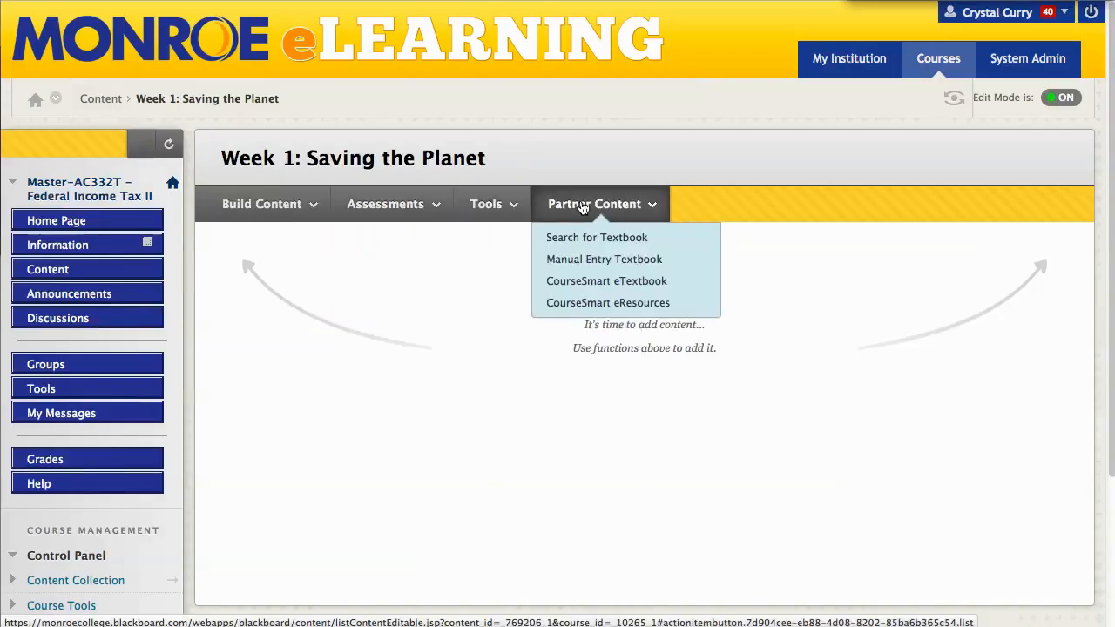
left_click(392, 205)
left_click(284, 206)
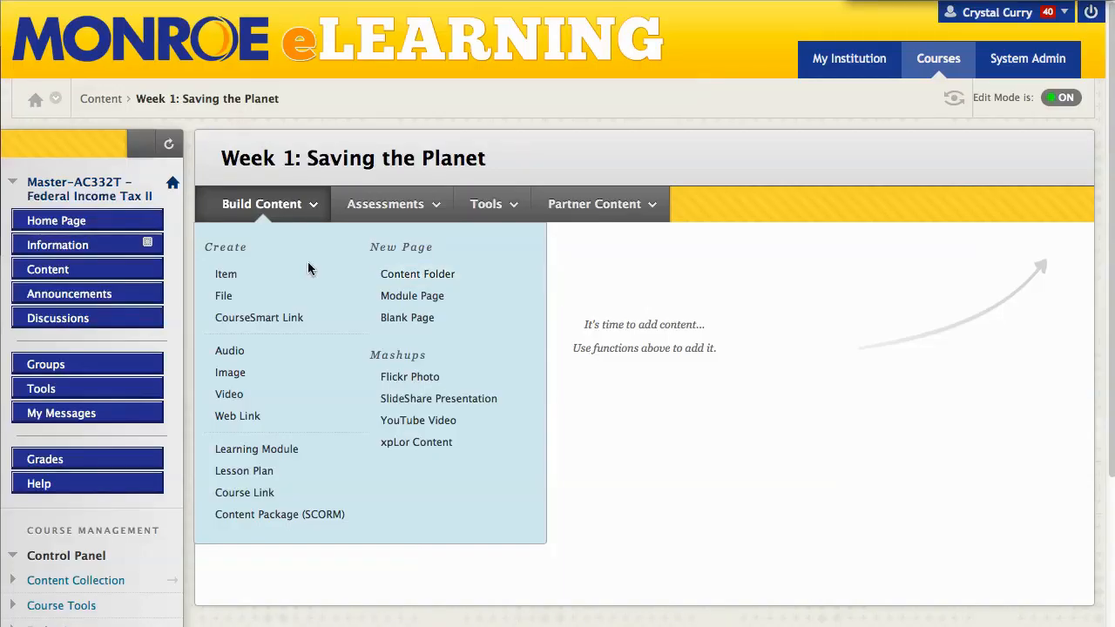
left_click(247, 276)
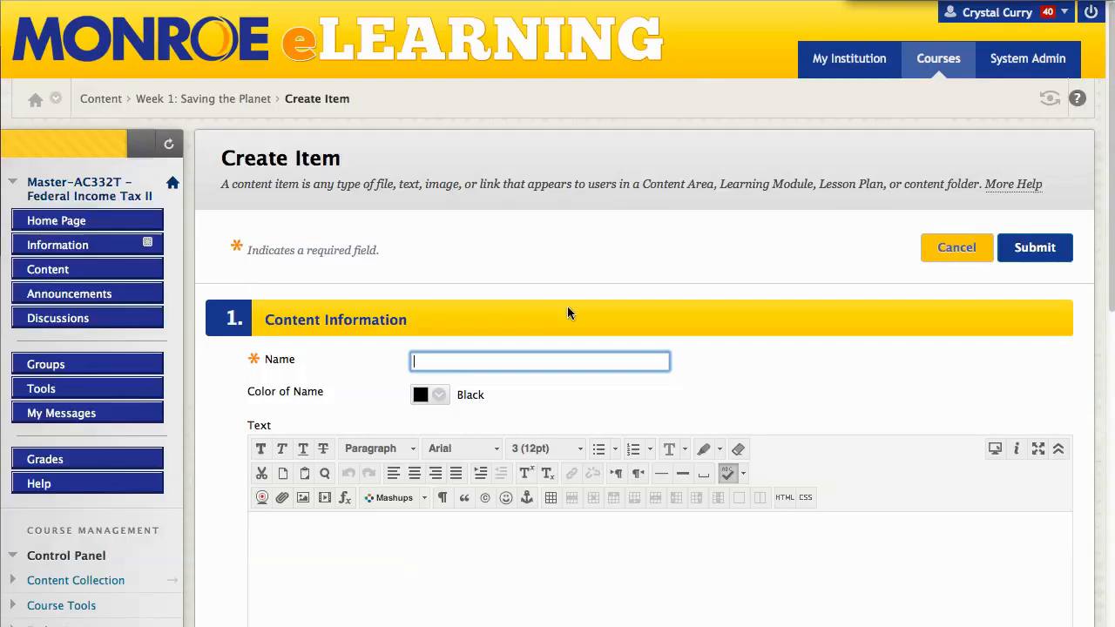
Name the item 'Item One' and enter 'Description' as its body text
scroll(671, 251, "down", 3)
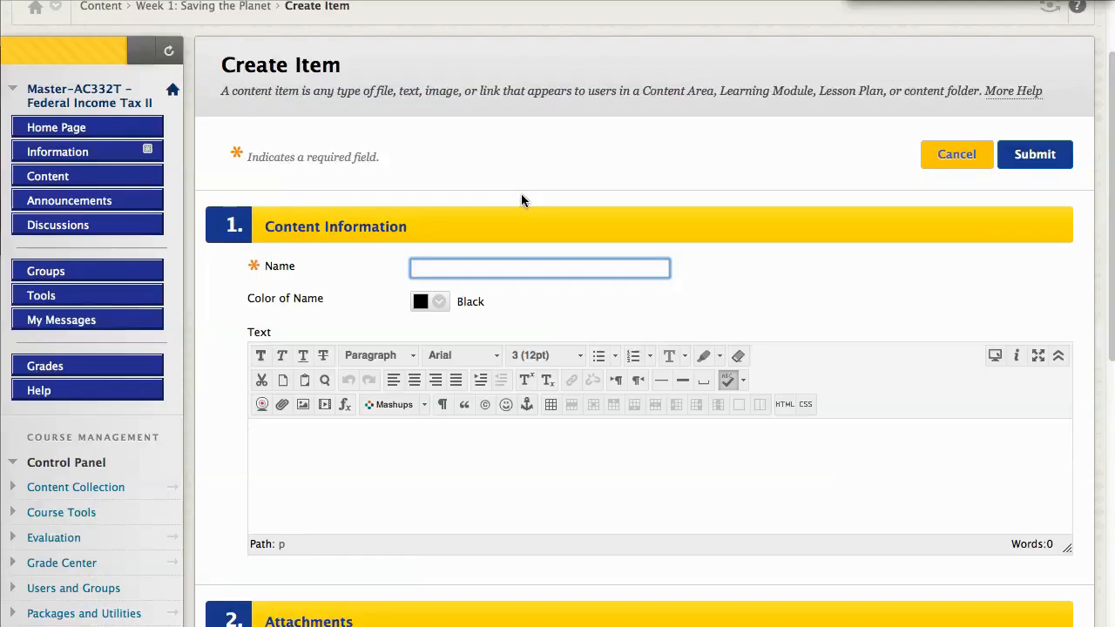
type("Item One")
left_click(335, 472)
type("Description")
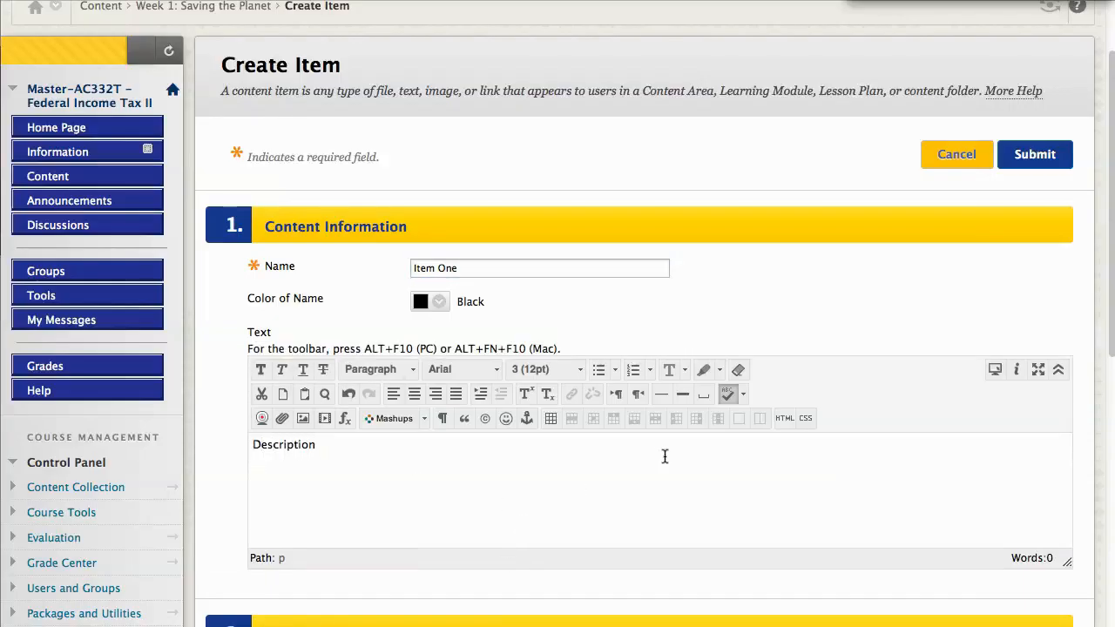
scroll(664, 456, "down", 3)
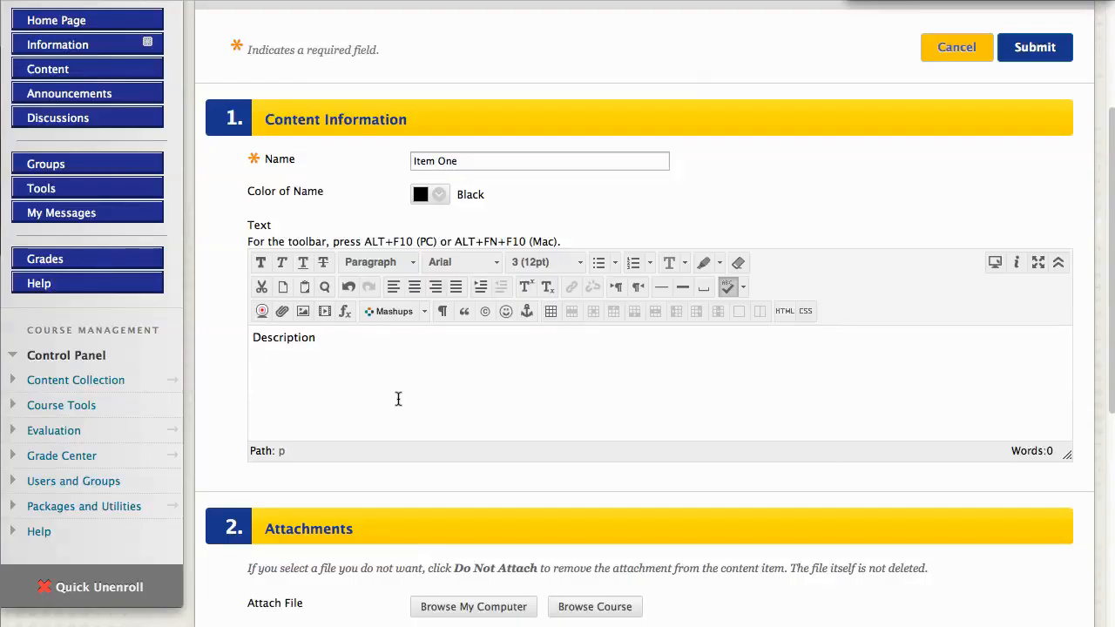
Go down to Attachments and open Browse My Computer to pick a file
scroll(437, 366, "down", 1)
scroll(437, 367, "down", 2)
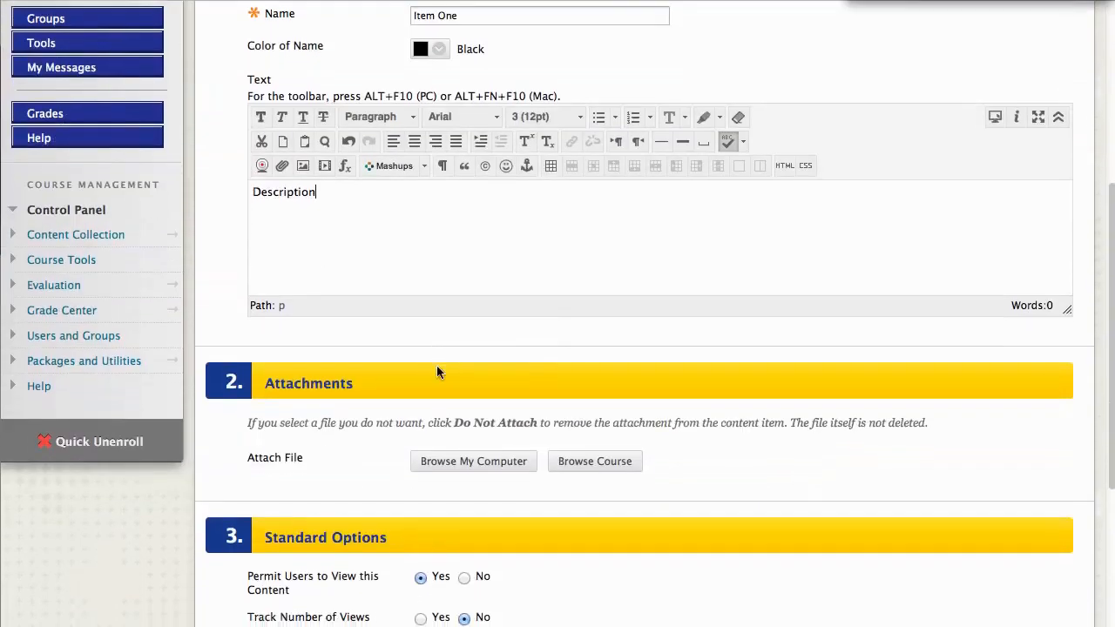
scroll(497, 336, "down", 1)
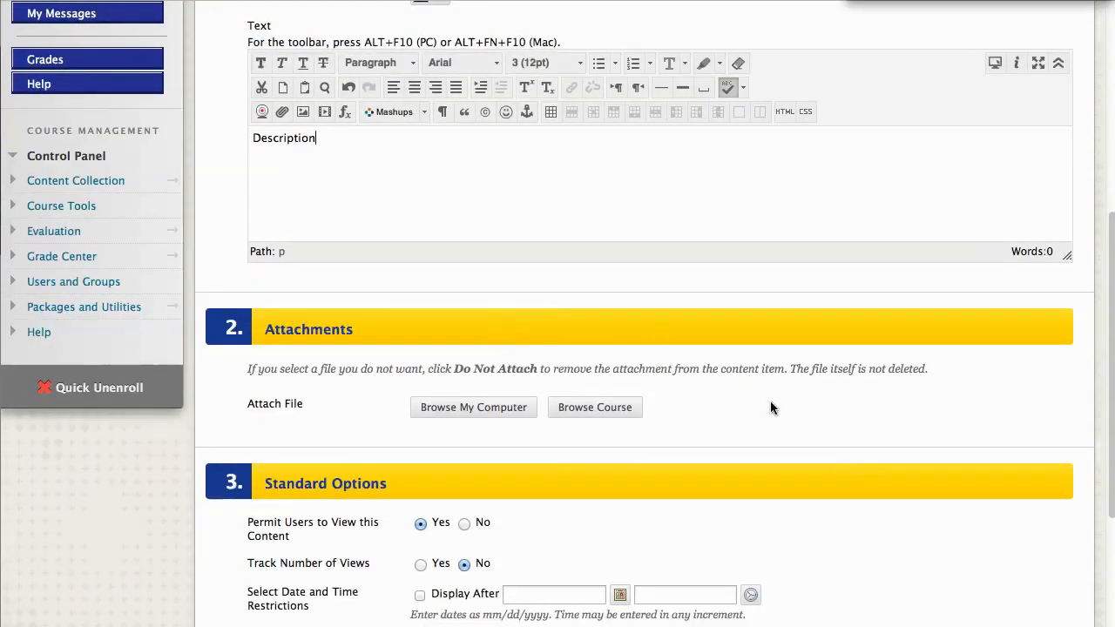
scroll(771, 405, "down", 1)
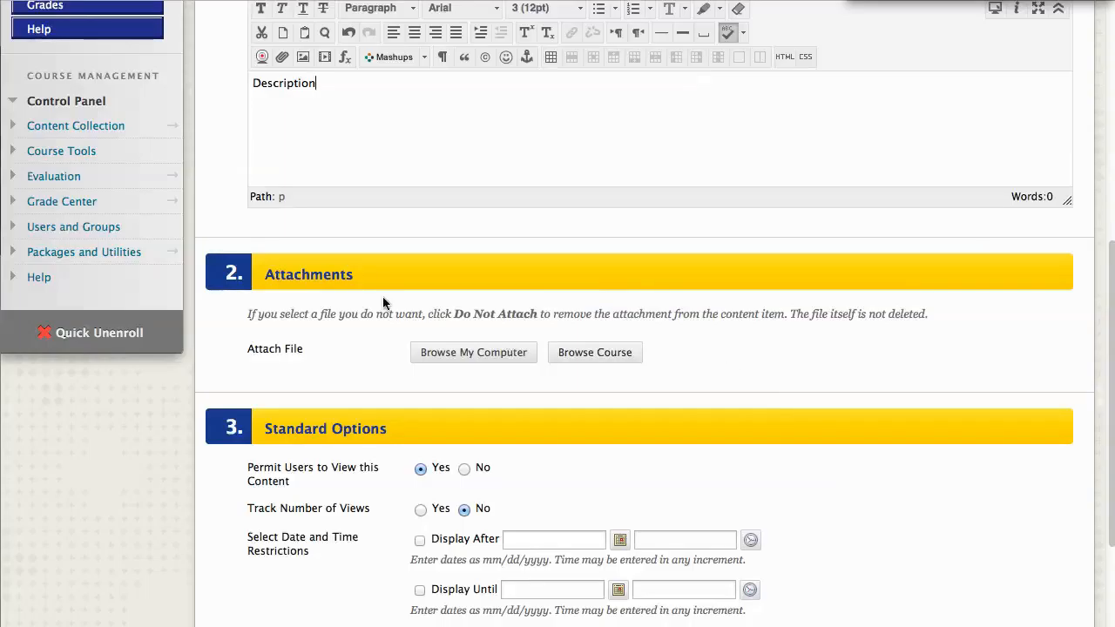
left_click(486, 352)
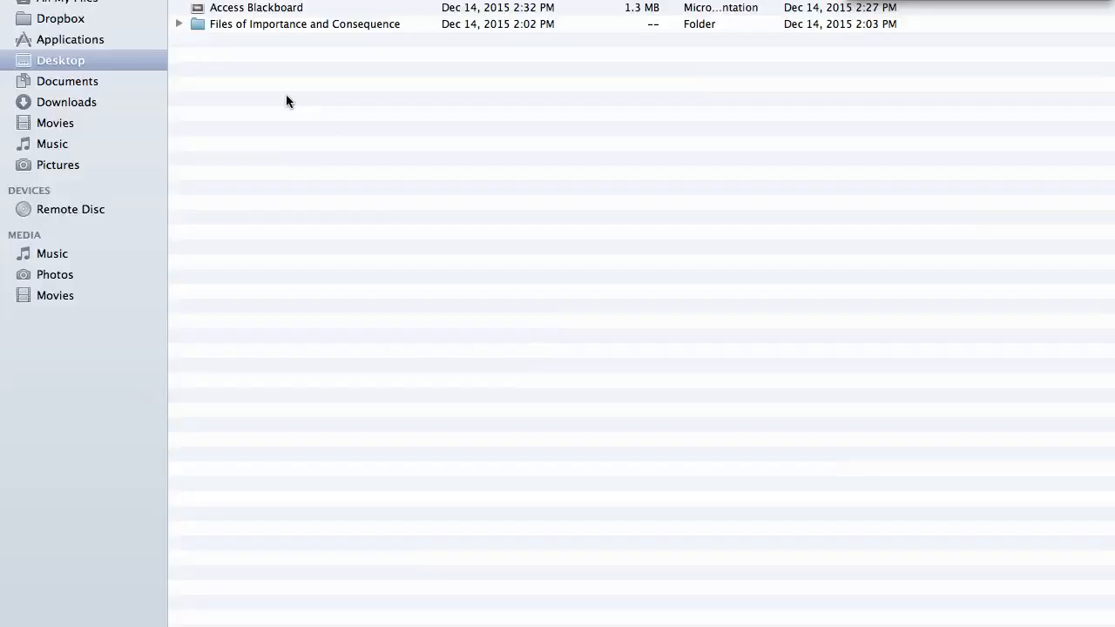
Attach the Human Body Systems Week 3 document from the Downloads folder
left_click(89, 105)
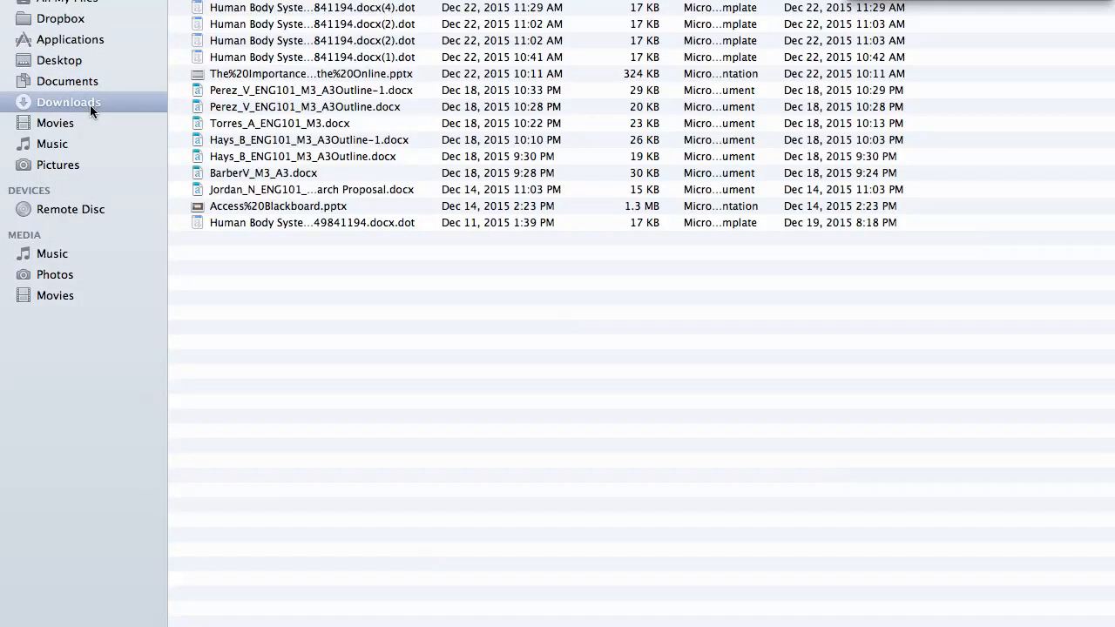
double_click(262, 222)
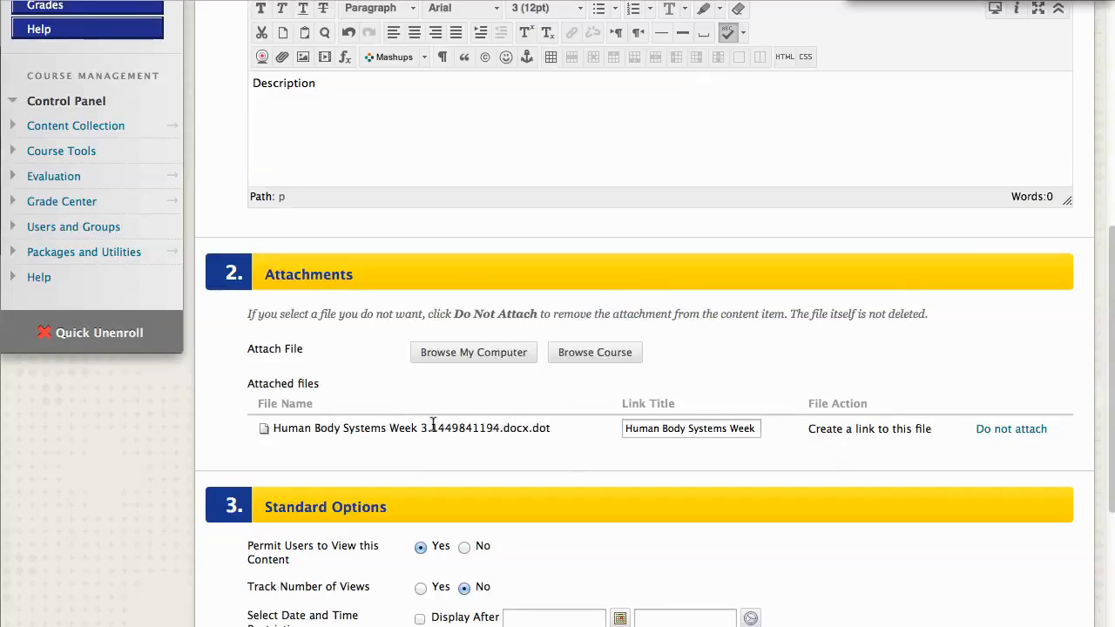
Replace the attachment's link title with 'Week 1 Lecture Notes'
triple_click(688, 429)
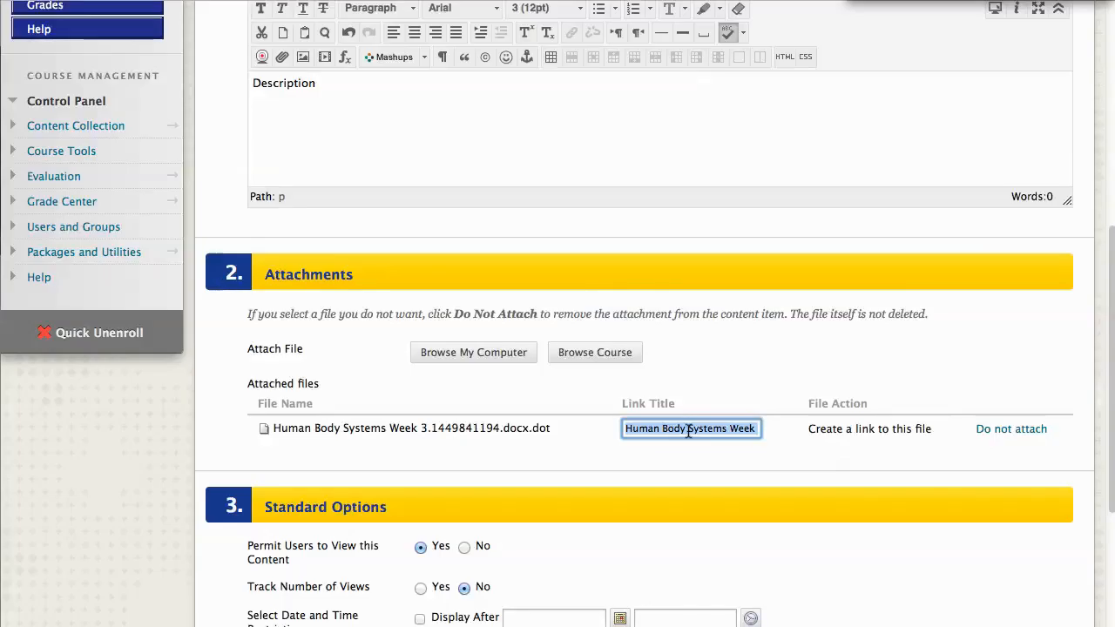
type("W")
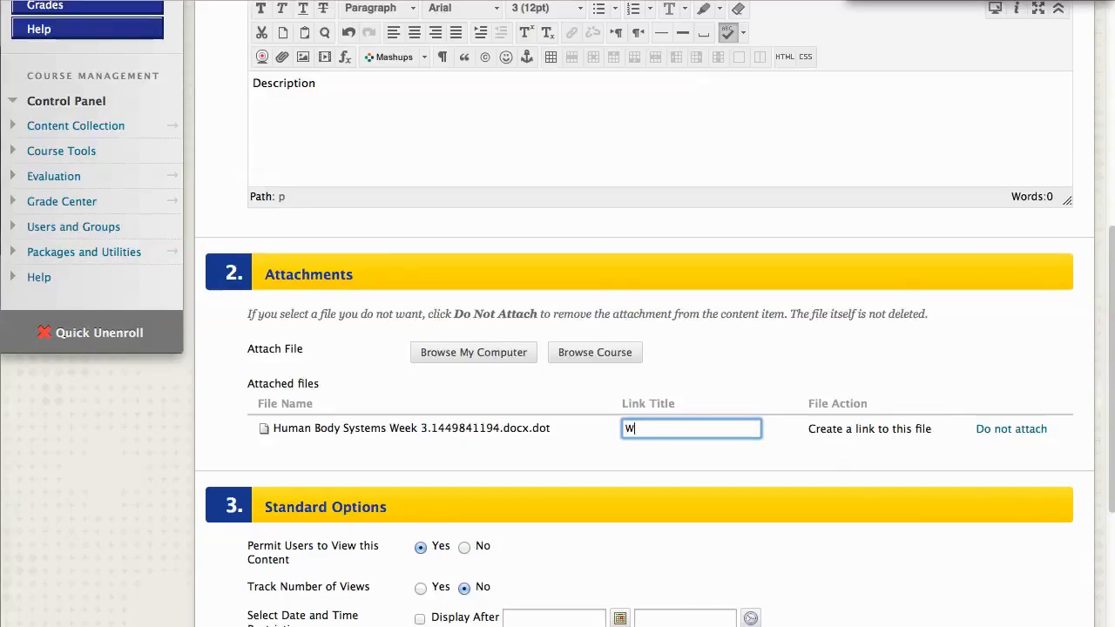
type("eek 1 Lecture Notes")
scroll(773, 316, "down", 5)
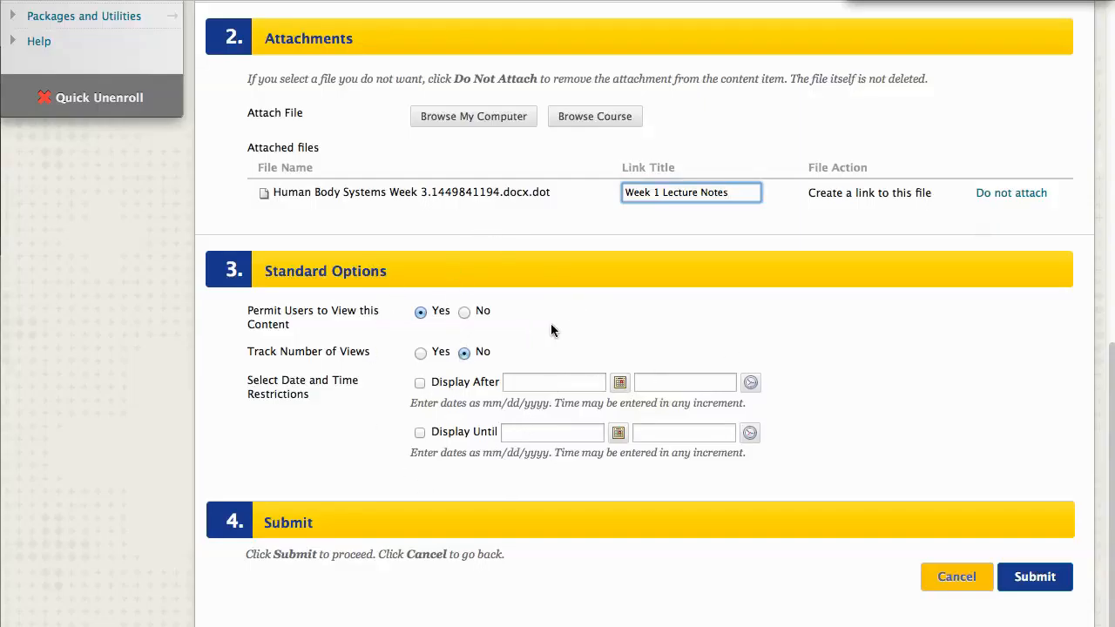
Keep Item One visible to users, toggle the Display After/Until restrictions, then submit it
left_click(465, 314)
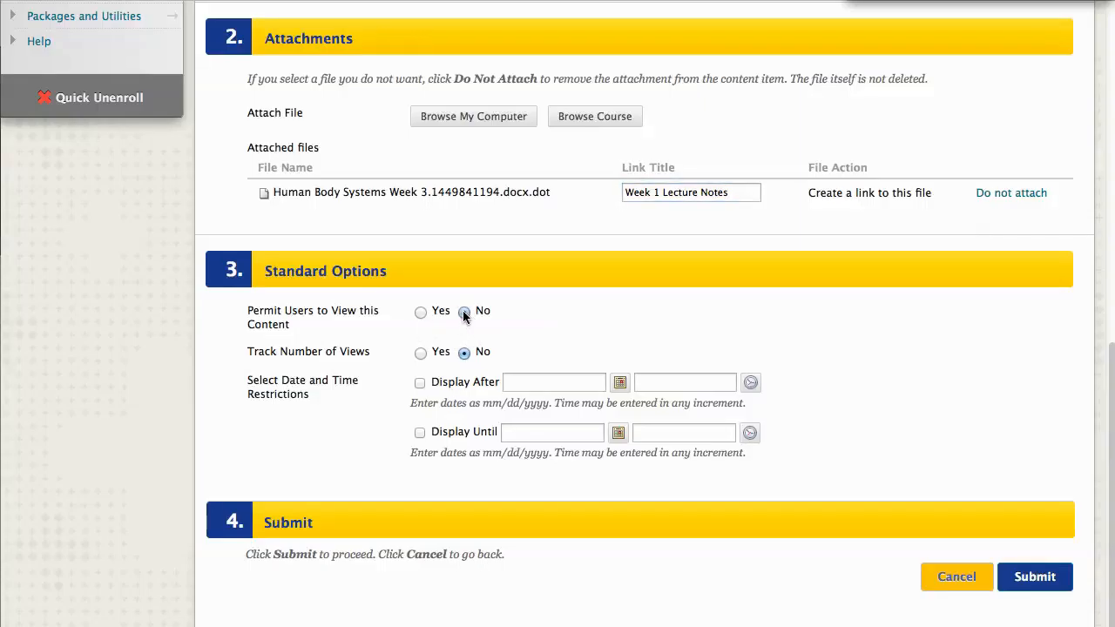
left_click(421, 313)
left_click(418, 383)
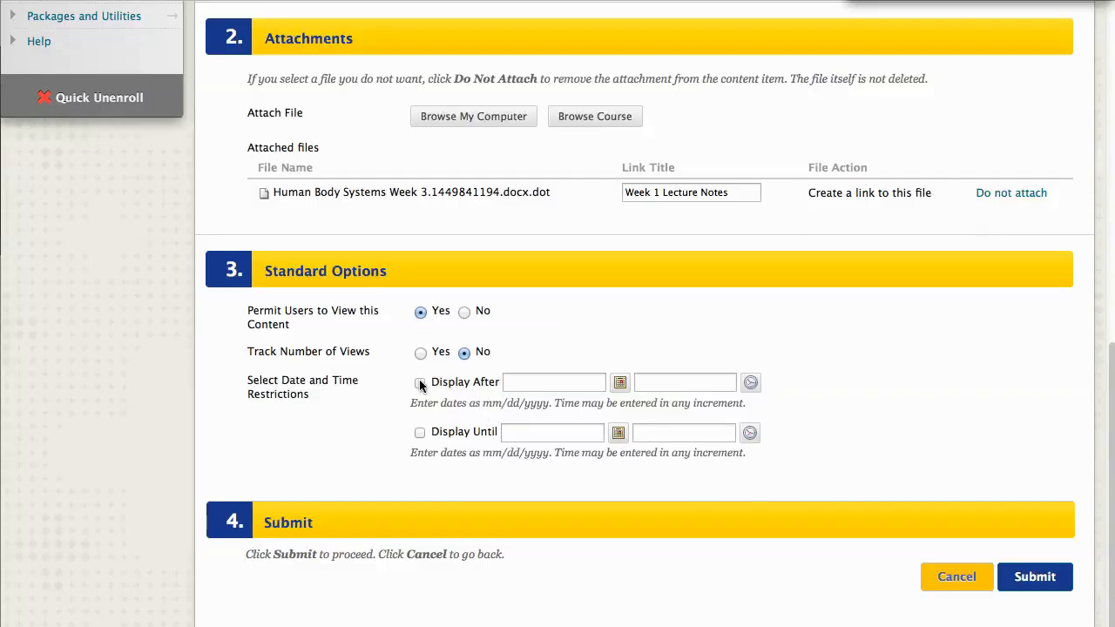
left_click(421, 433)
left_click(421, 433)
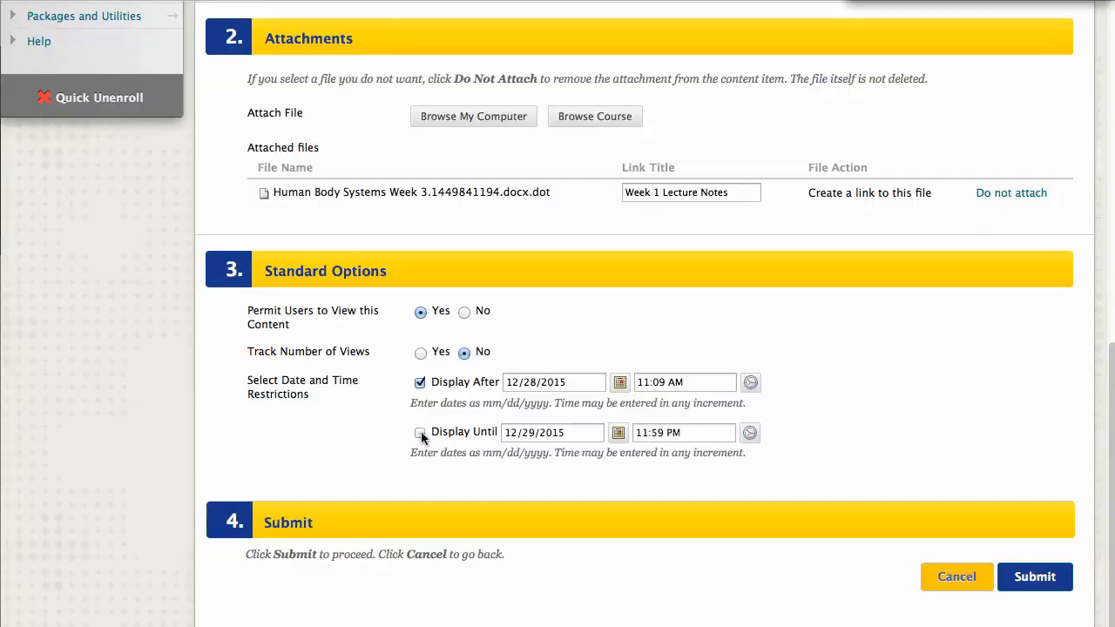
left_click(419, 383)
left_click(1039, 579)
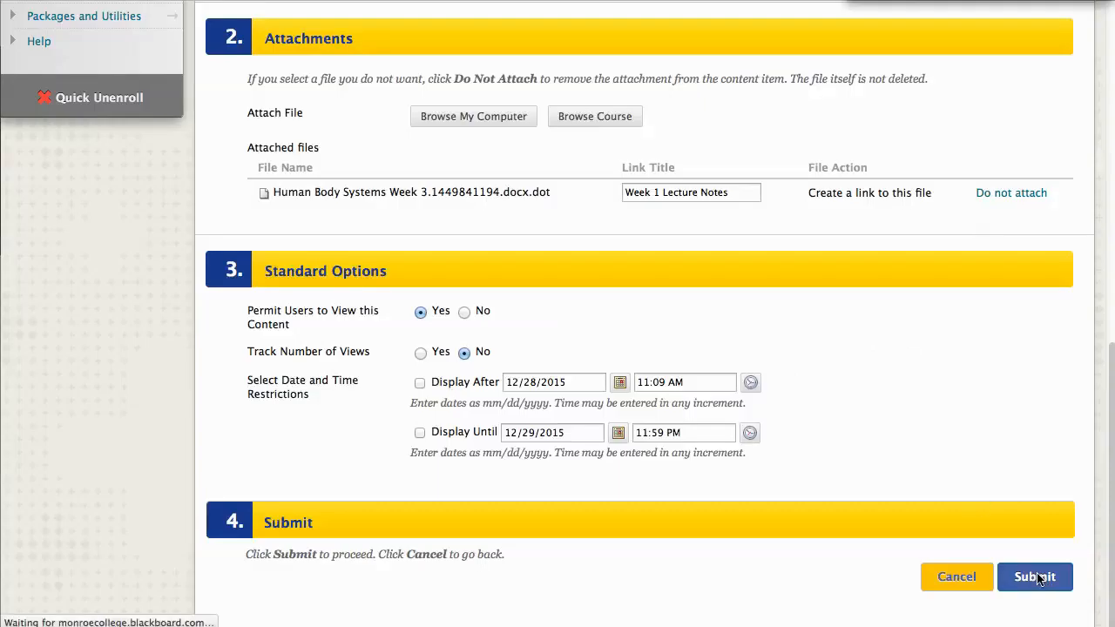